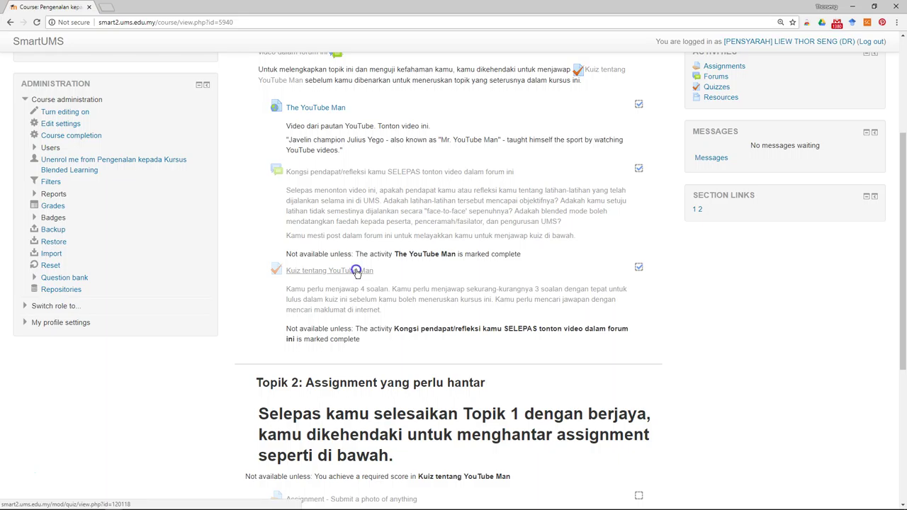
# Open the Kuiz tentang YouTube Man quiz and look over its page.
pyautogui.click(356, 272)
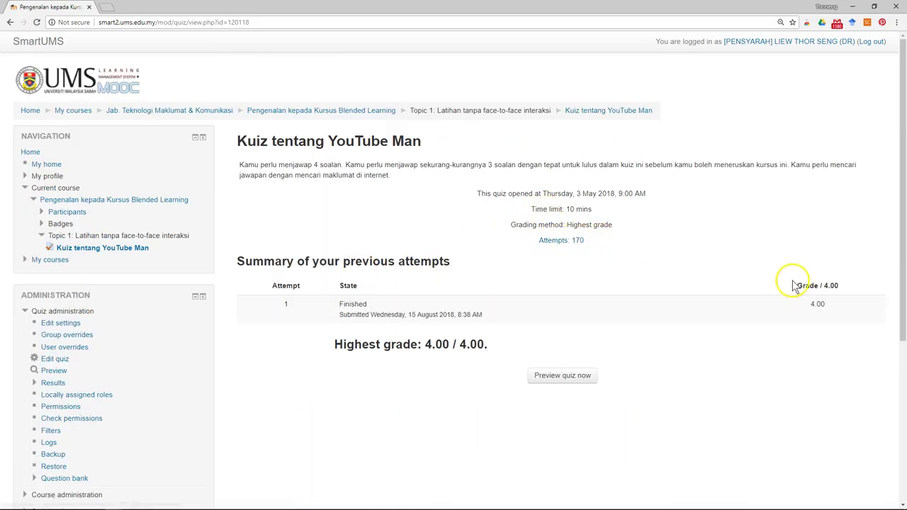
pyautogui.scroll(-2, 735, 277)
pyautogui.scroll(3, 731, 273)
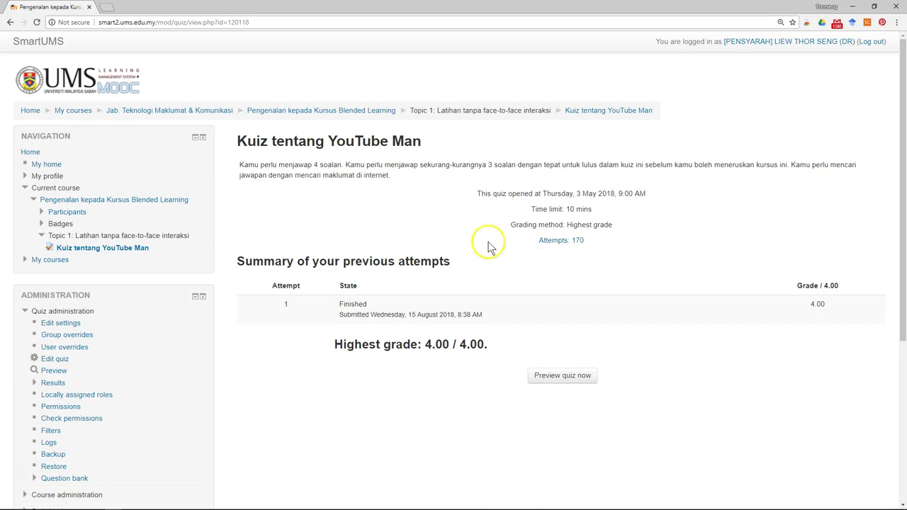
pyautogui.scroll(-1, 102, 243)
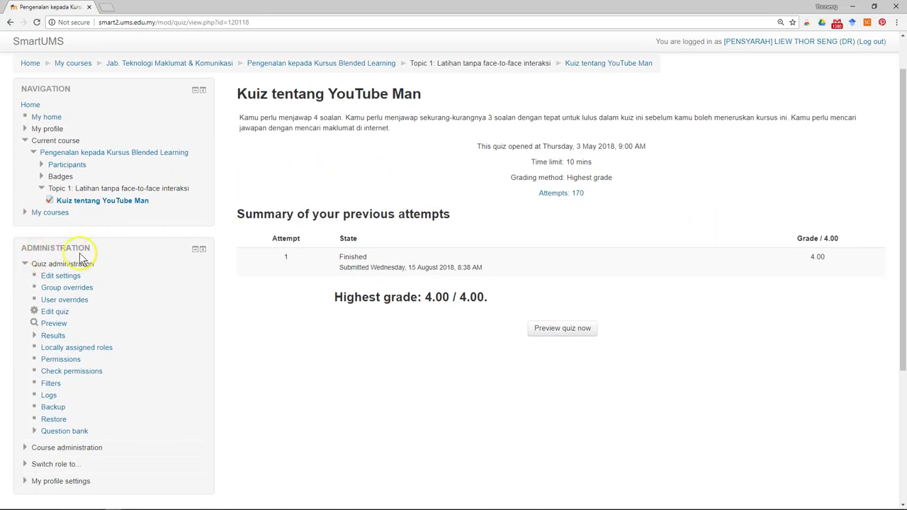
pyautogui.moveTo(90, 248); pyautogui.dragTo(25, 248)
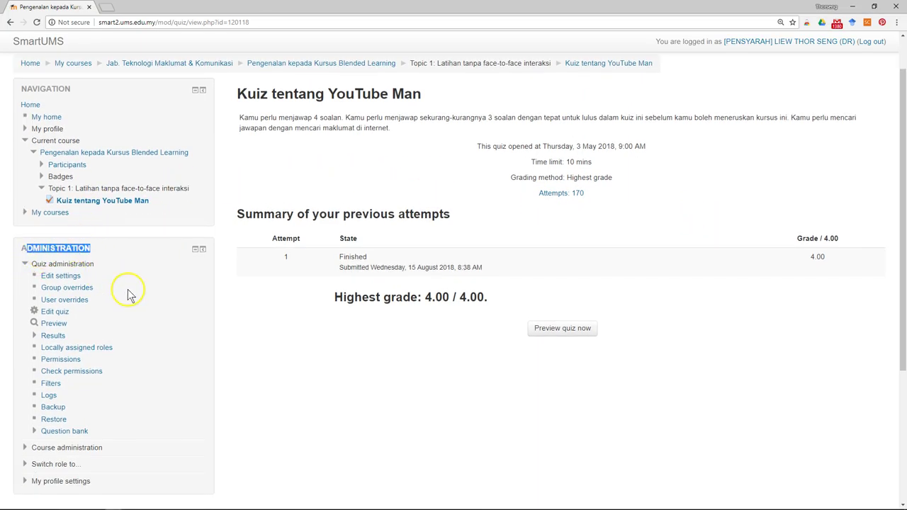
pyautogui.scroll(-1, 124, 292)
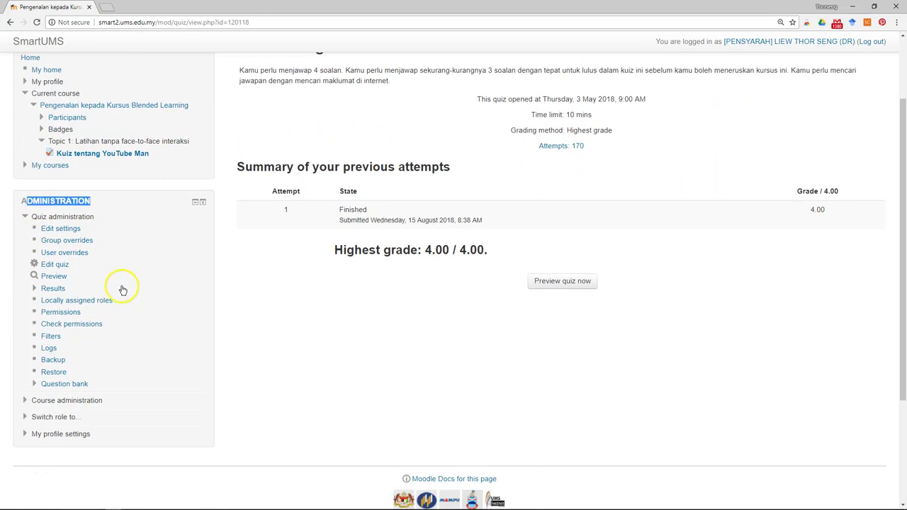
# Expand Results in the Administration block and bring up the Grades link's options.
pyautogui.click(39, 289)
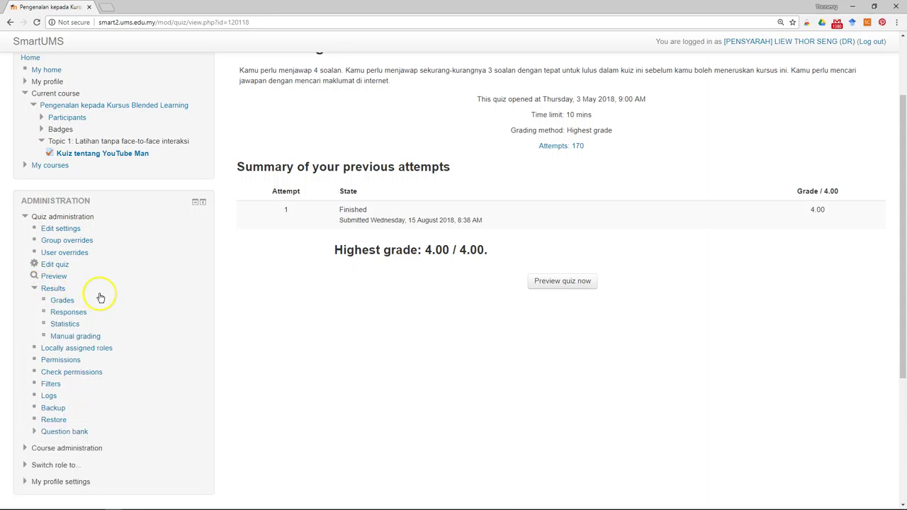
pyautogui.scroll(-1, 100, 296)
pyautogui.rightClick(59, 255)
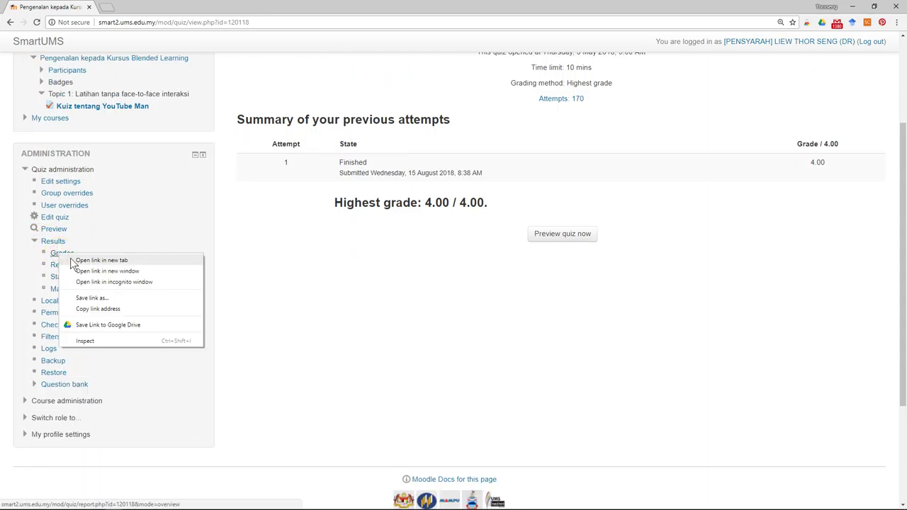
# Open the Grades report in a new tab and download all attempts as comma-separated values.
pyautogui.click(79, 260)
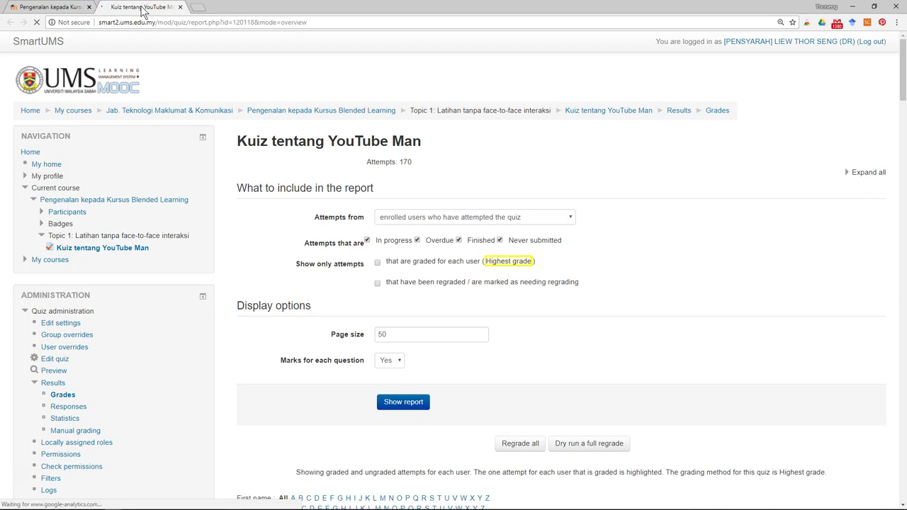
pyautogui.scroll(-1, 638, 264)
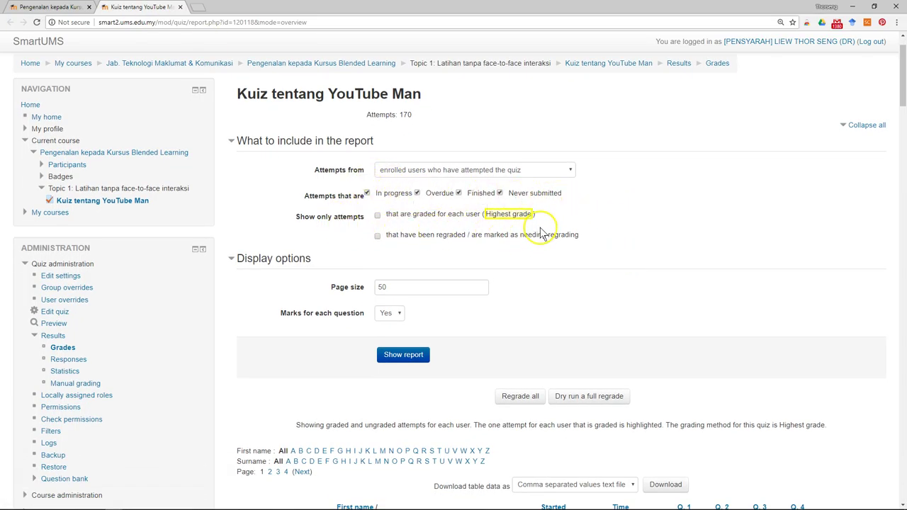
pyautogui.scroll(-2, 659, 266)
pyautogui.scroll(-5, 659, 264)
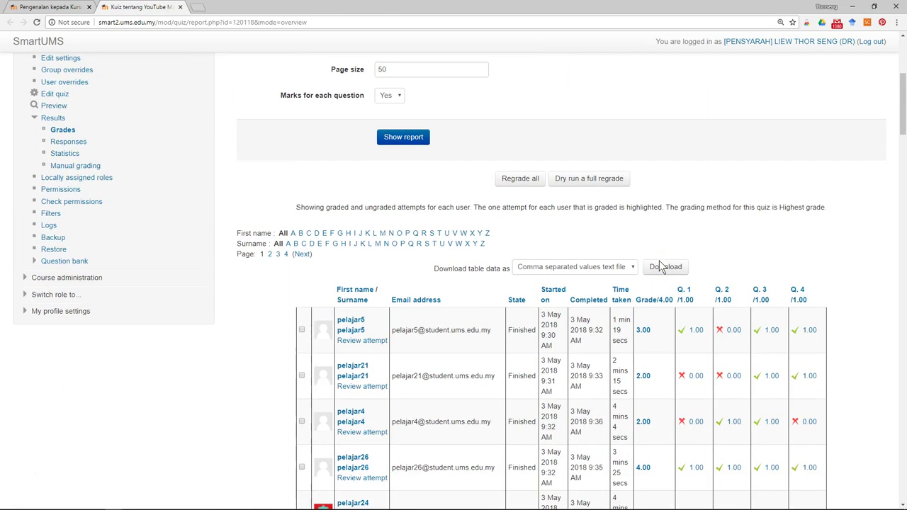
pyautogui.scroll(-4, 442, 259)
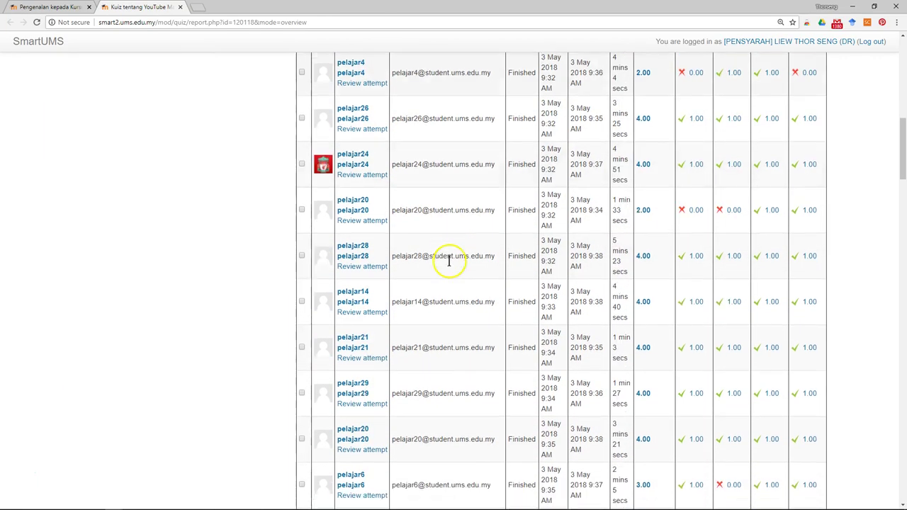
pyautogui.scroll(5, 446, 258)
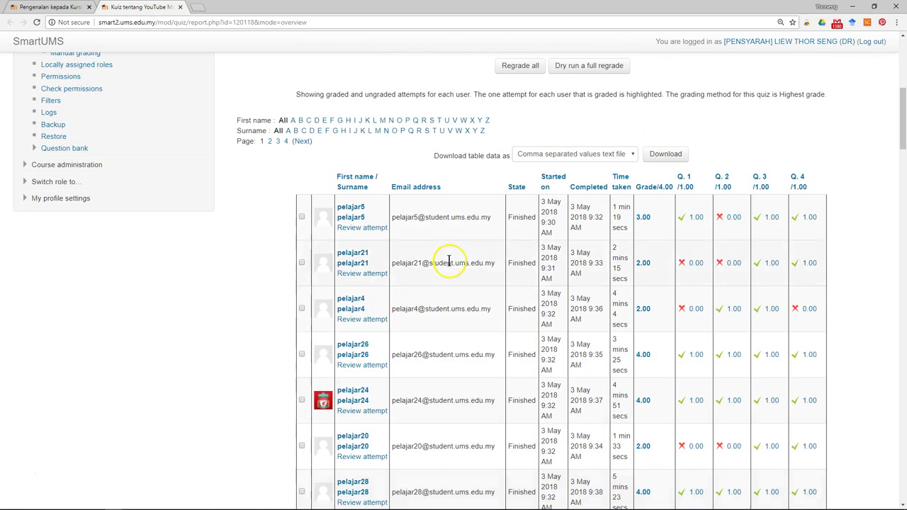
pyautogui.click(666, 155)
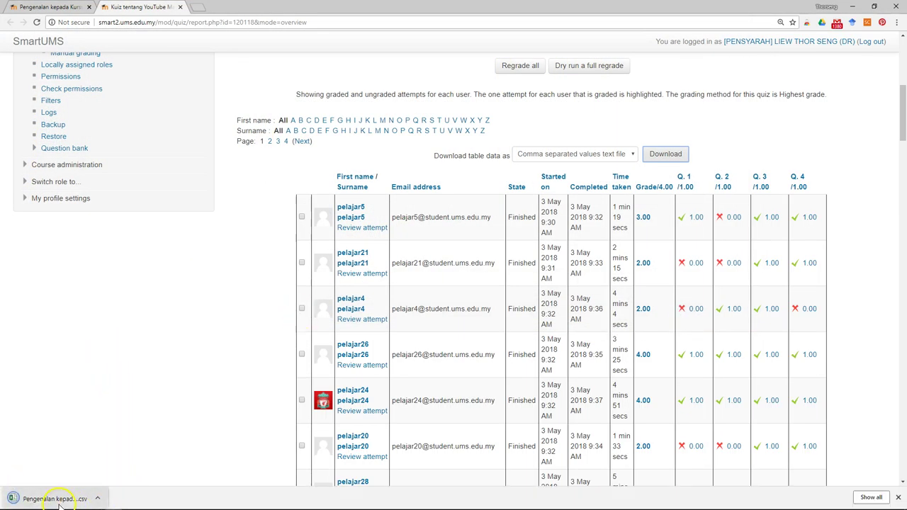
# Open the grades CSV in Excel, autofit the Time taken column, and check cells H2 and F2.
pyautogui.click(60, 500)
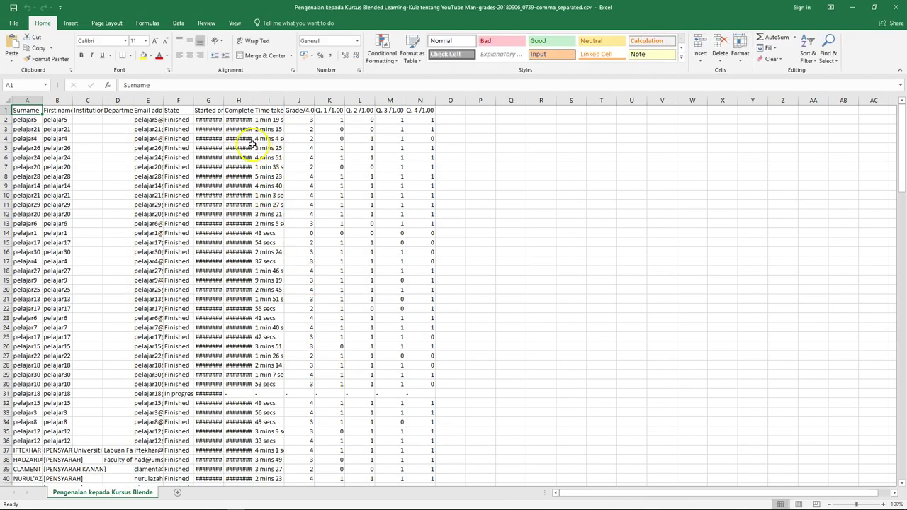
pyautogui.click(266, 111)
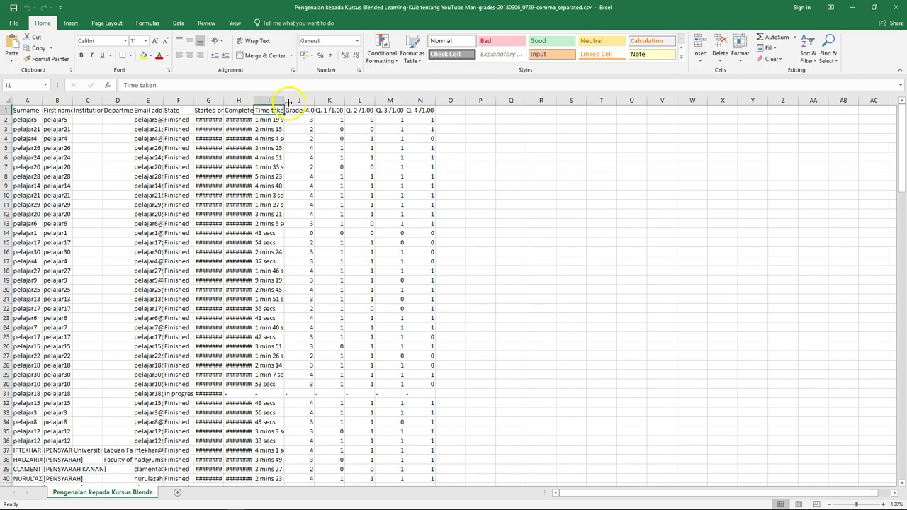
pyautogui.doubleClick(288, 103)
pyautogui.click(242, 119)
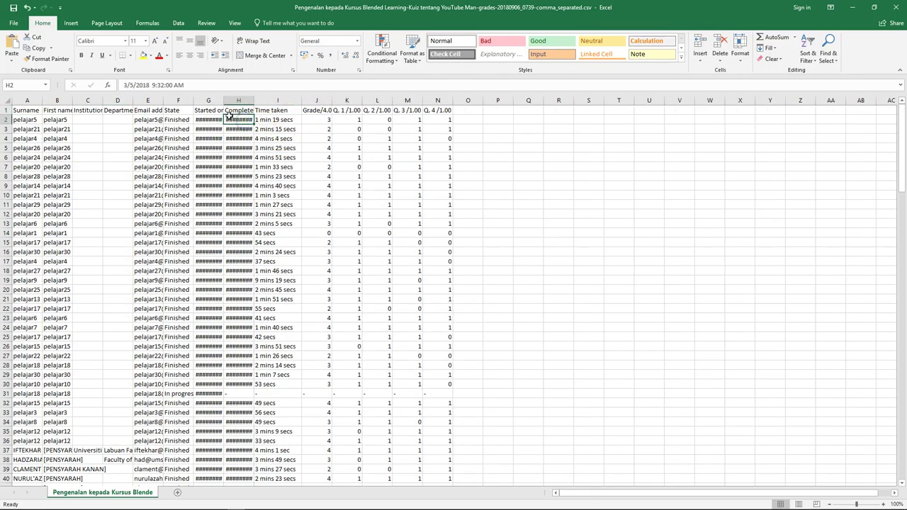
pyautogui.click(181, 121)
pyautogui.scroll(-1, 170, 276)
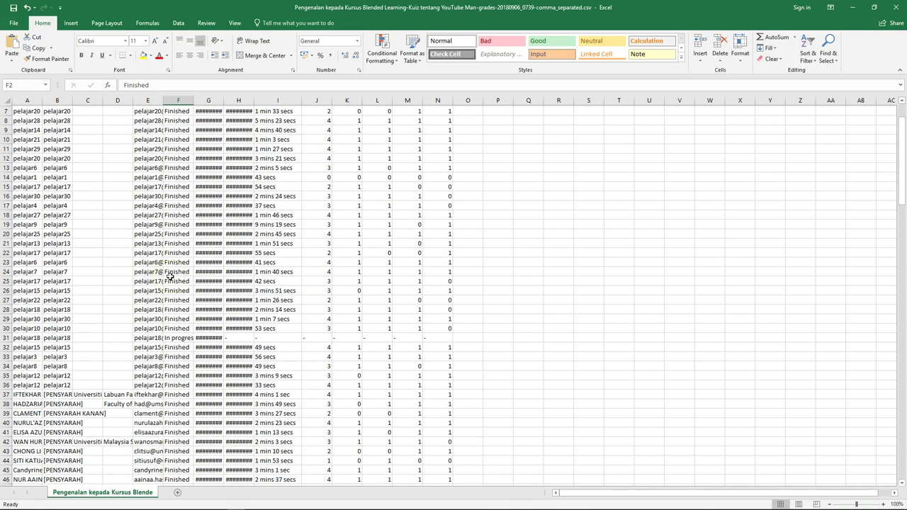
pyautogui.scroll(1, 61, 275)
# Autofit the Grade/4.0 column, then close the spreadsheet without saving.
pyautogui.moveTo(325, 102); pyautogui.dragTo(460, 123)
pyautogui.click(321, 112)
pyautogui.scroll(-5, 383, 253)
pyautogui.scroll(-20, 383, 253)
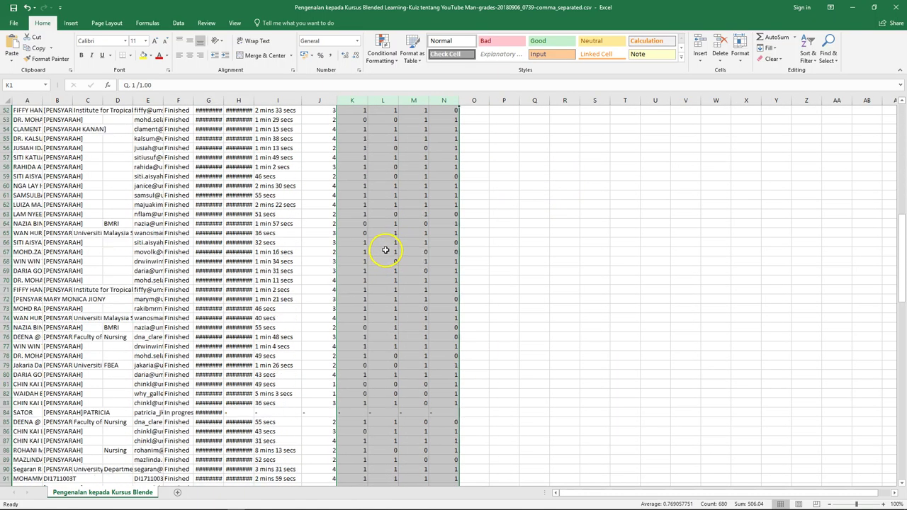
pyautogui.hotkey('ctrl', 'w')
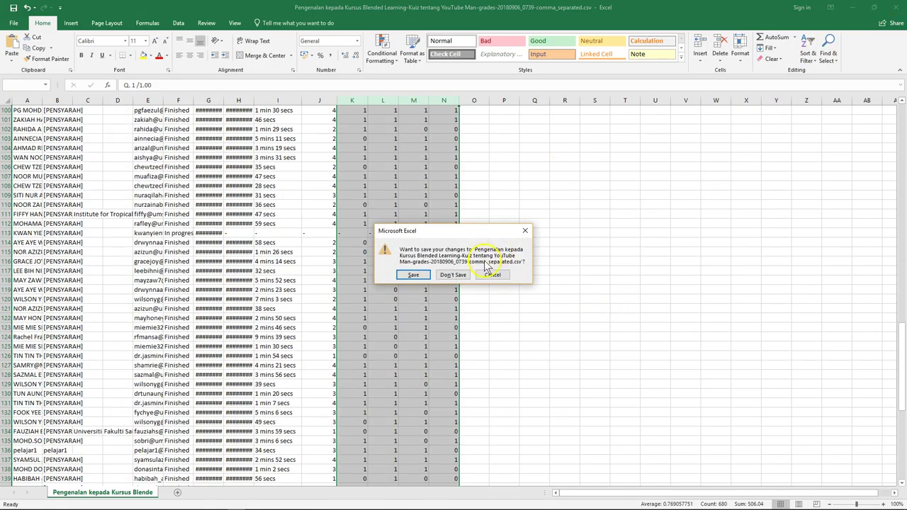
pyautogui.click(455, 274)
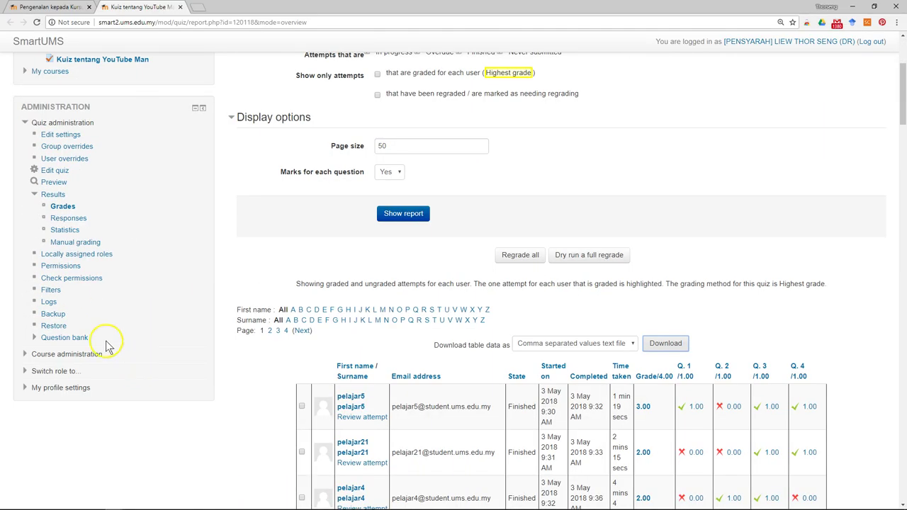
# Open the Statistics report and scroll to its Quiz information table with the 85.00% average.
pyautogui.click(64, 230)
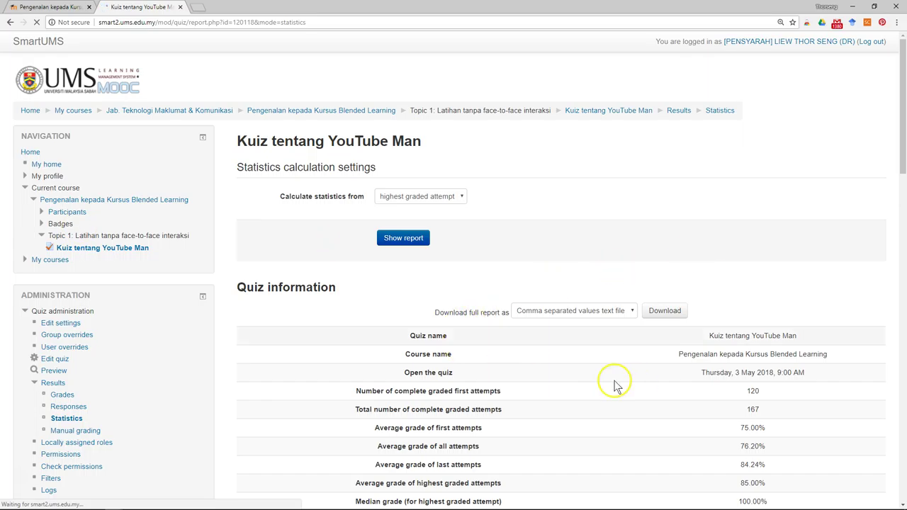
pyautogui.scroll(-3, 614, 384)
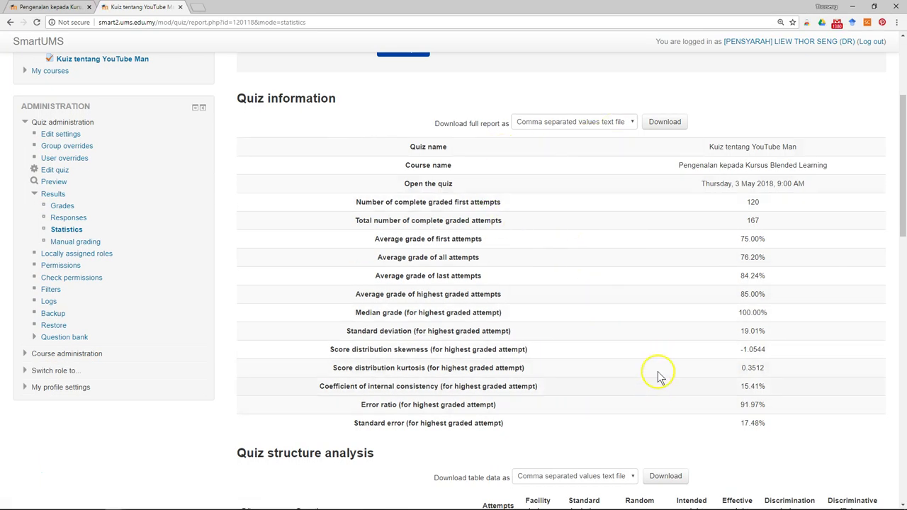
# Save the full statistics report as a CSV in Downloads and open it in Excel.
pyautogui.click(666, 126)
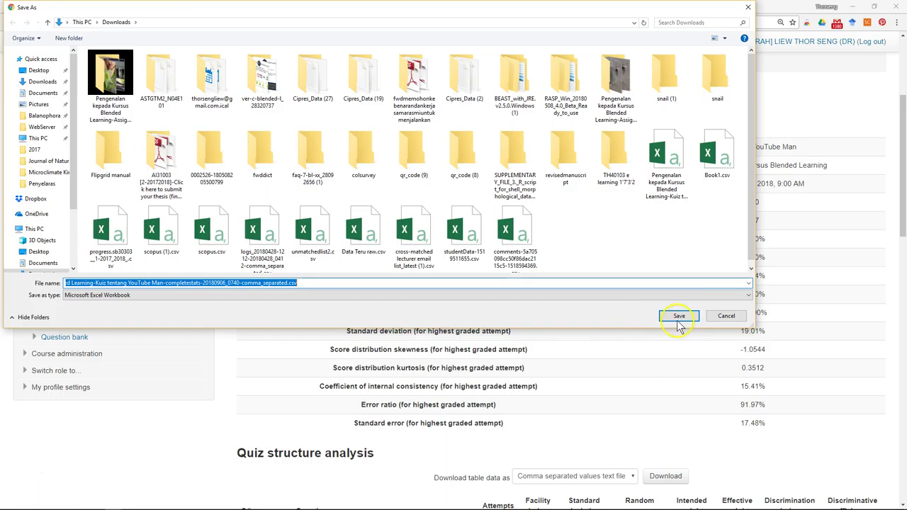
pyautogui.click(672, 313)
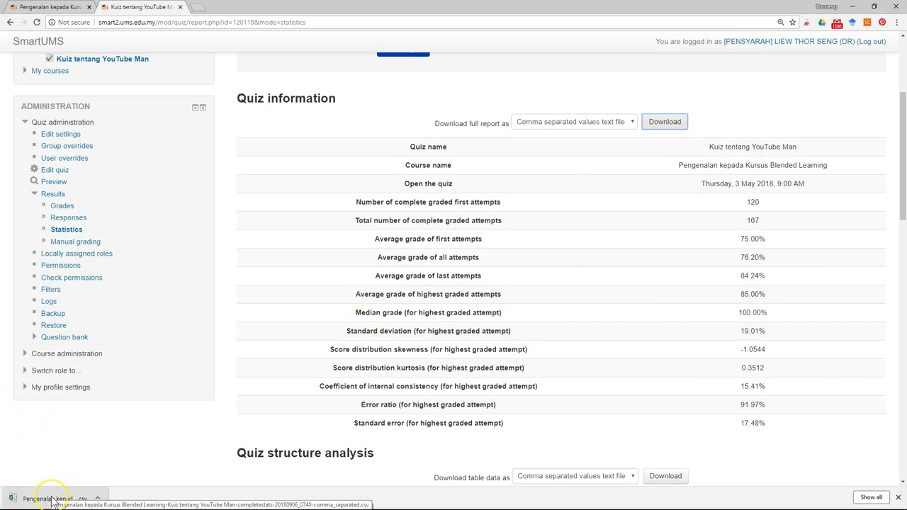
pyautogui.click(54, 500)
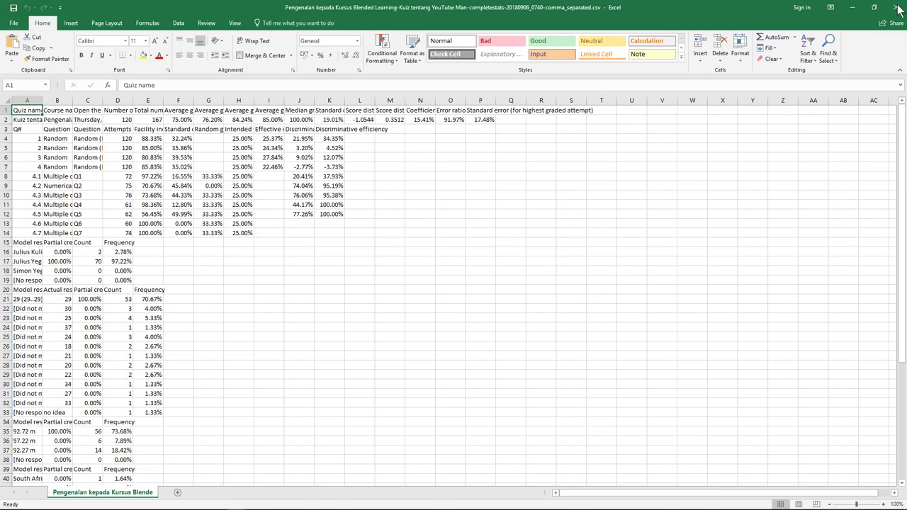
# Scroll through the exported statistics CSV, then close Excel to return to the Statistics report.
pyautogui.click(209, 251)
pyautogui.scroll(-6, 453, 284)
pyautogui.click(898, 8)
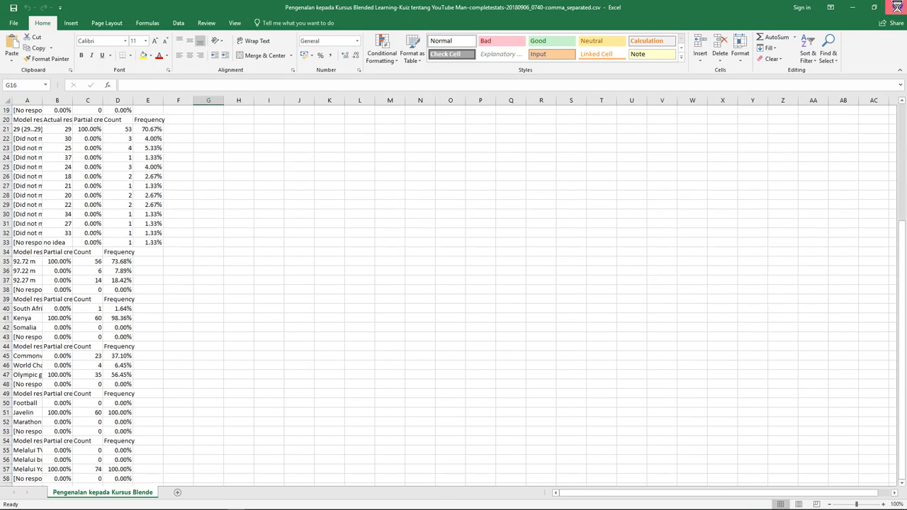
pyautogui.scroll(-5, 702, 283)
pyautogui.scroll(-7, 718, 319)
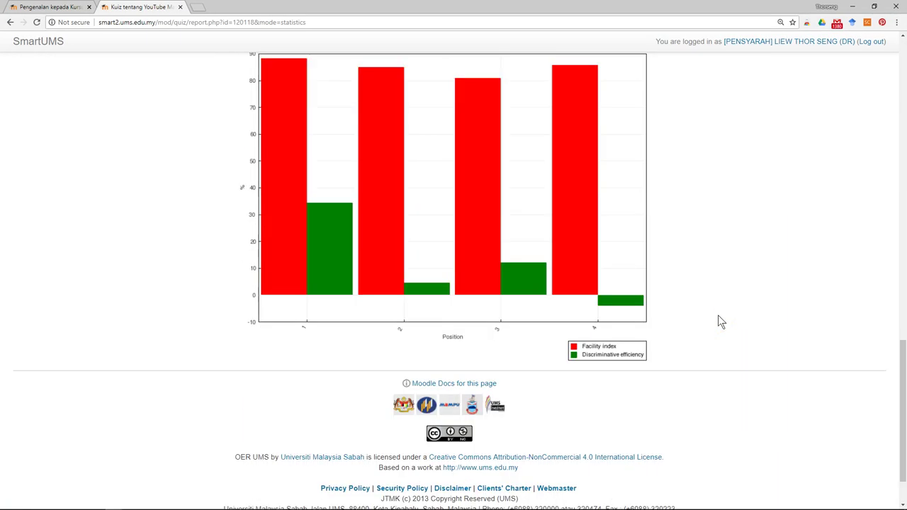
pyautogui.scroll(3, 718, 320)
pyautogui.scroll(10, 717, 319)
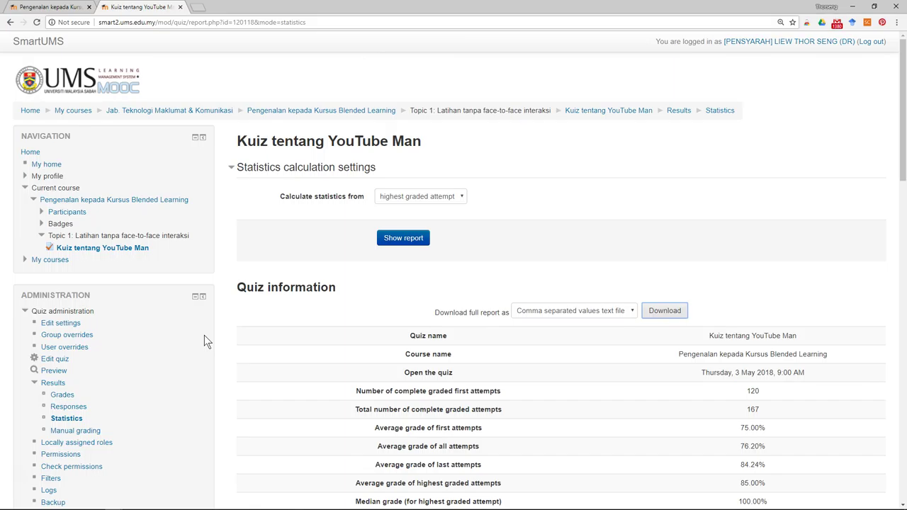
pyautogui.scroll(-1, 204, 335)
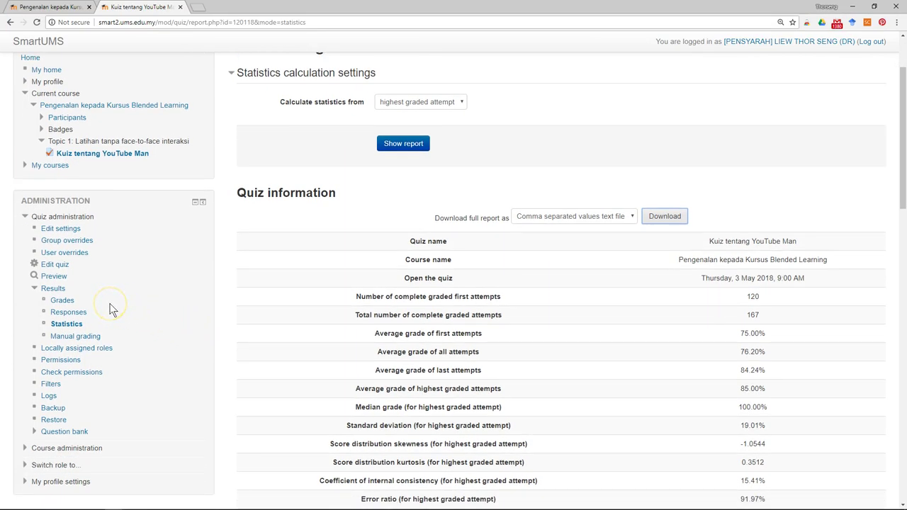
pyautogui.click(71, 300)
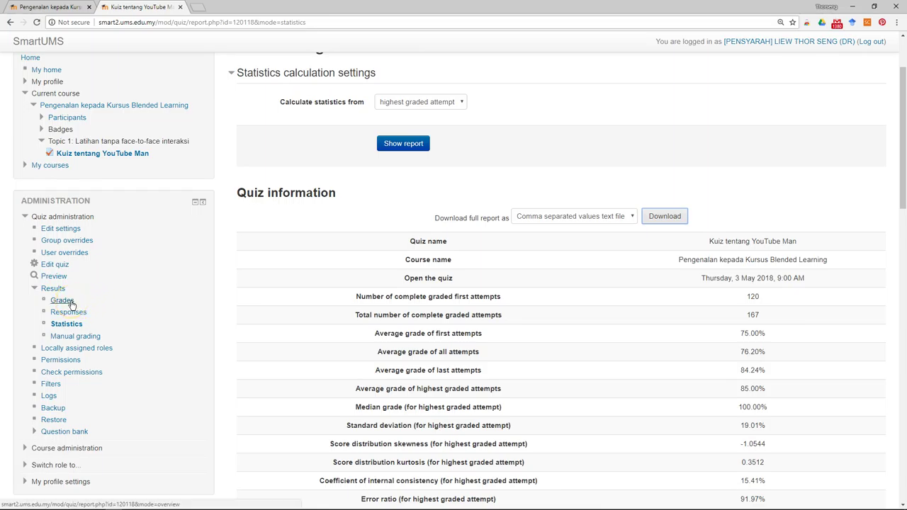
# Open Results > Grades and sort the attempts by Grade/4.00, lowest first.
pyautogui.click(63, 300)
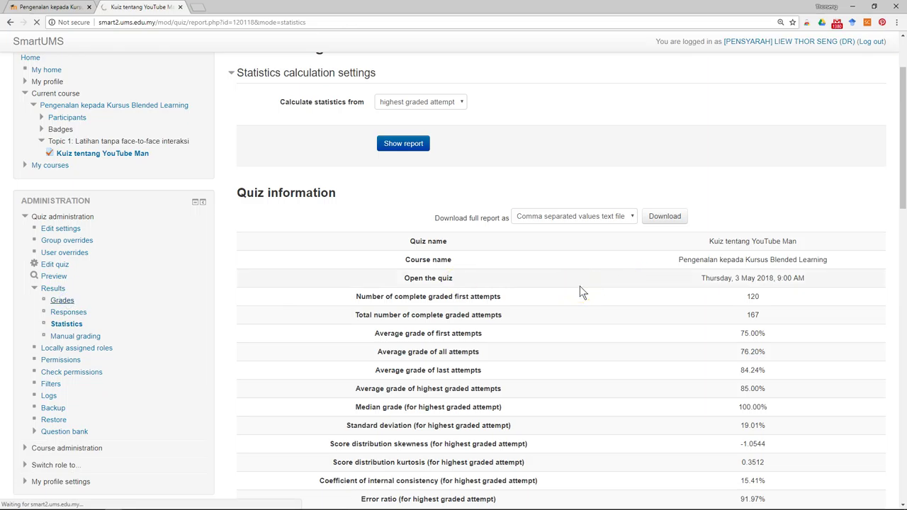
pyautogui.click(65, 300)
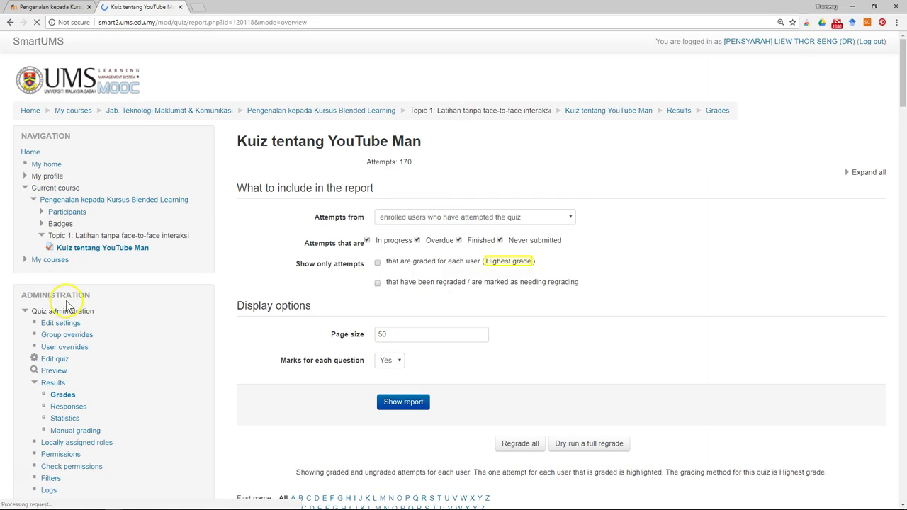
pyautogui.scroll(-5, 546, 320)
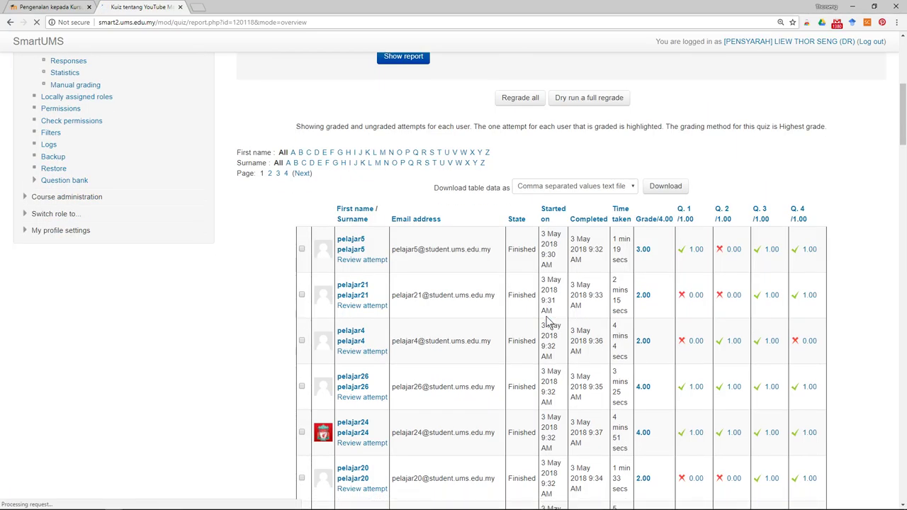
pyautogui.scroll(-3, 399, 348)
pyautogui.scroll(4, 673, 340)
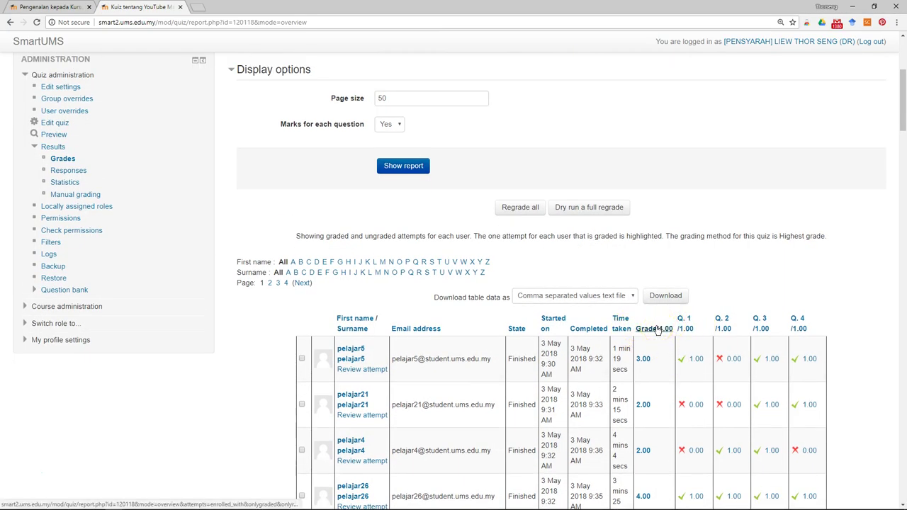
pyautogui.click(658, 330)
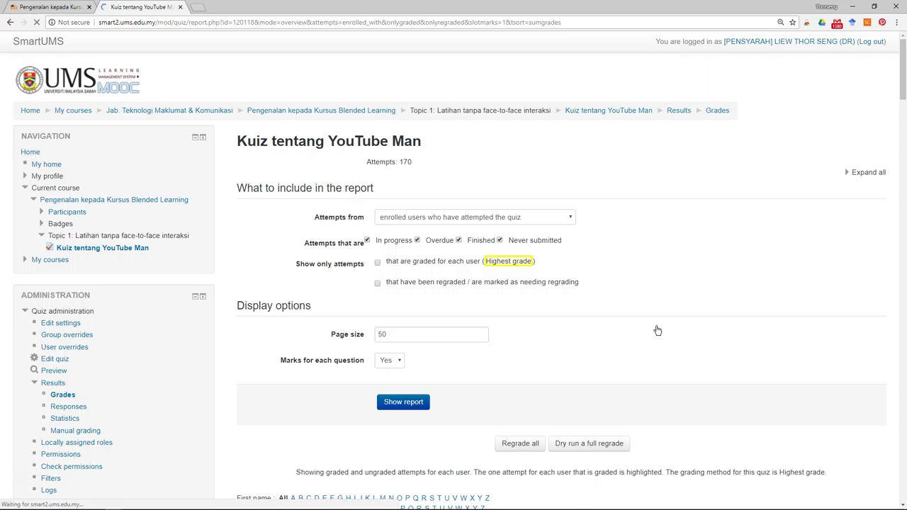
pyautogui.scroll(-4, 658, 330)
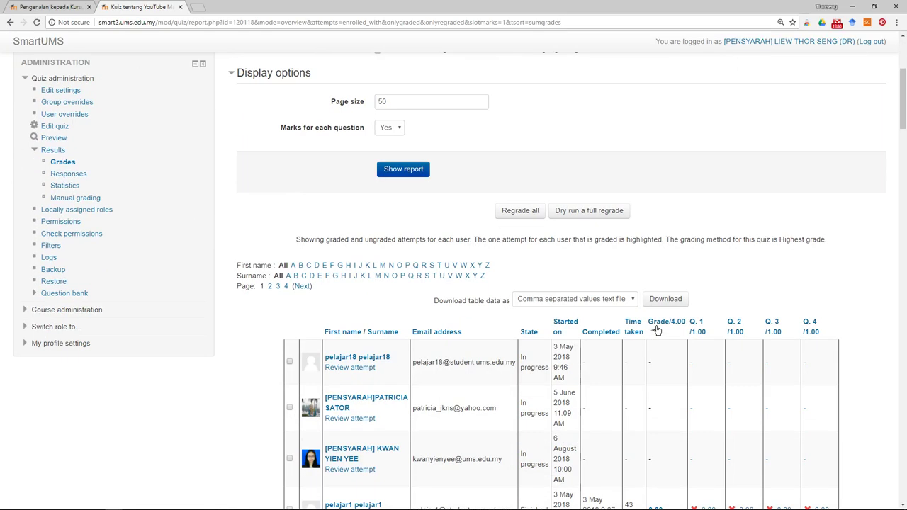
pyautogui.scroll(-3, 658, 330)
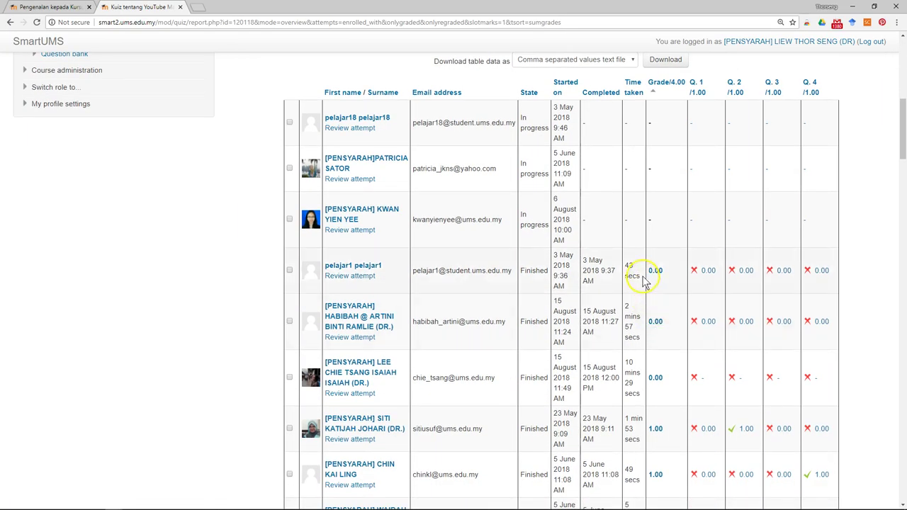
# From the 0.00-scoring student's profile, start a message and put the cursor in the Message box.
pyautogui.click(350, 269)
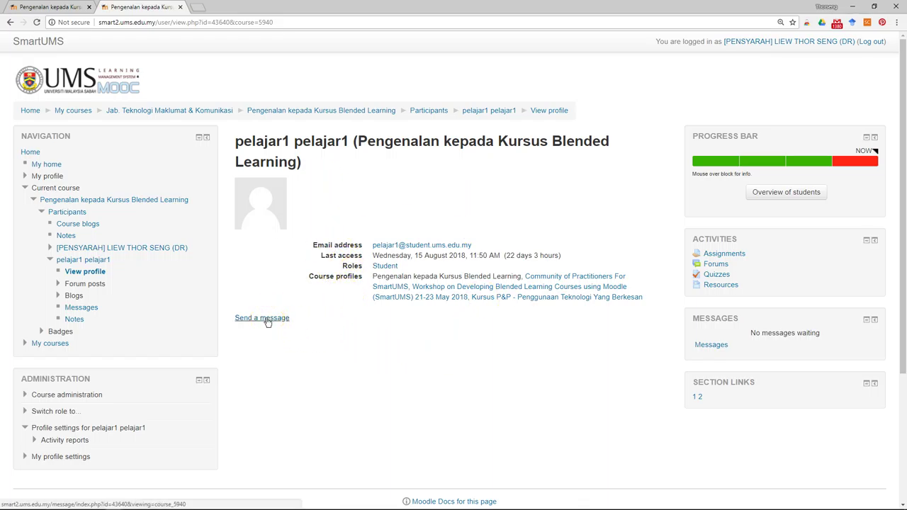
pyautogui.click(267, 321)
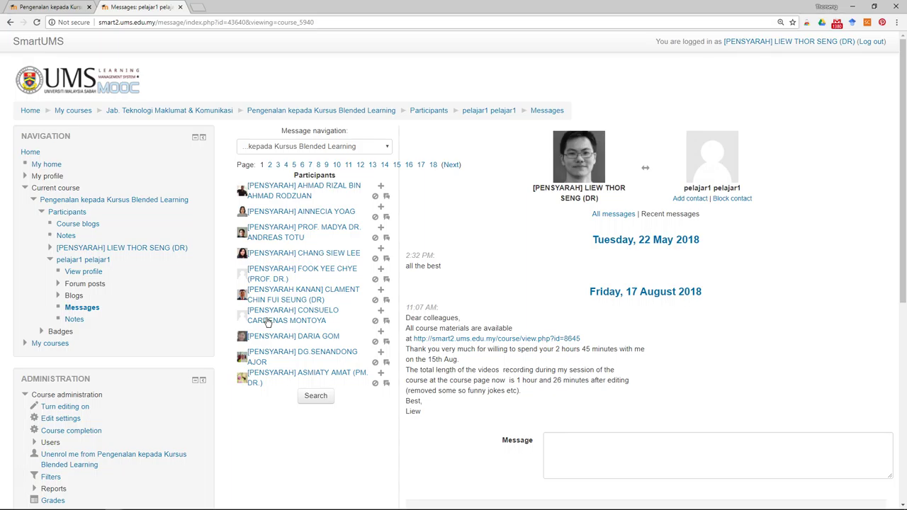
pyautogui.scroll(-3, 713, 330)
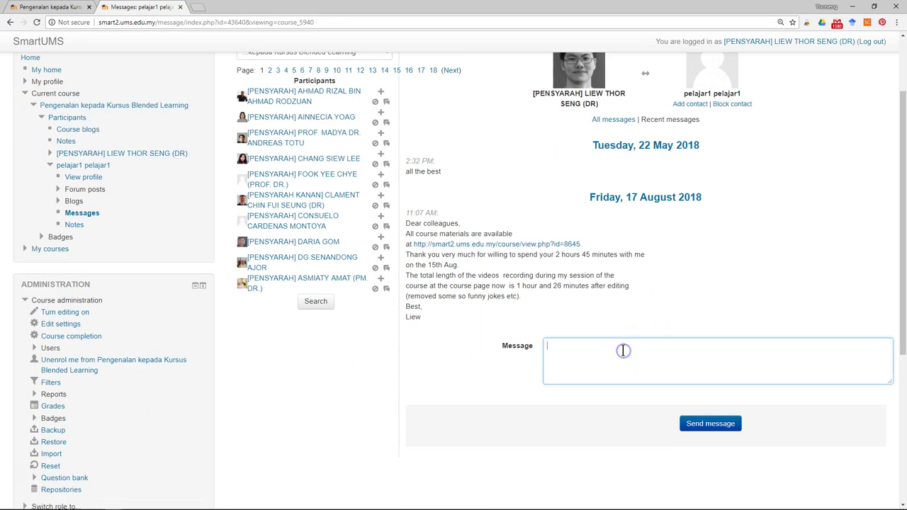
pyautogui.click(623, 349)
pyautogui.scroll(3, 623, 349)
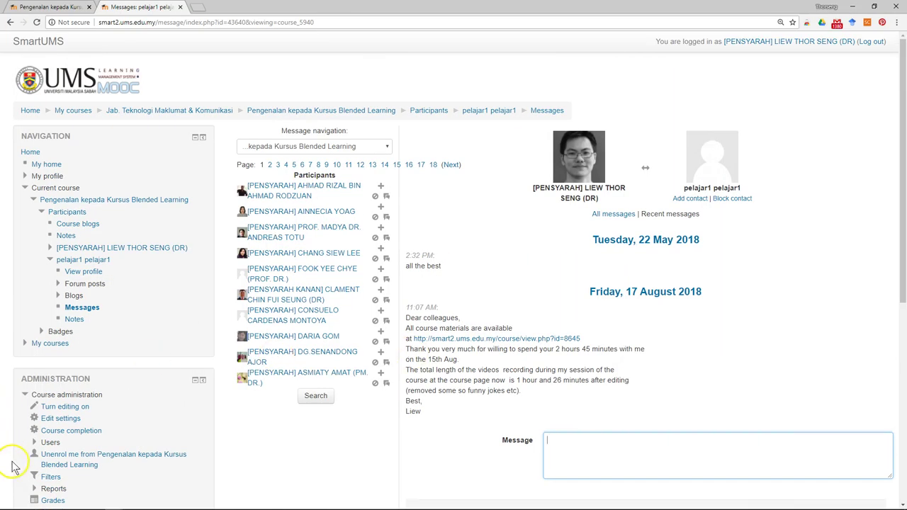
pyautogui.scroll(-4, 655, 388)
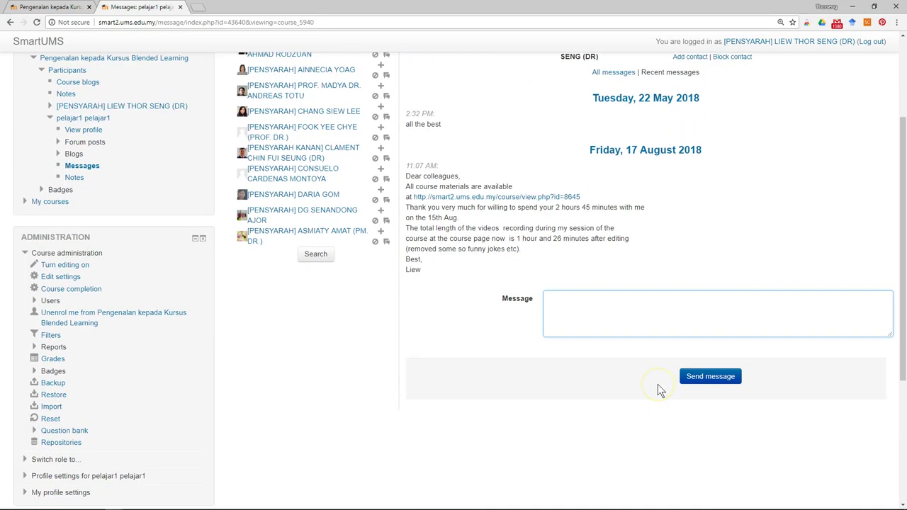
pyautogui.scroll(4, 658, 386)
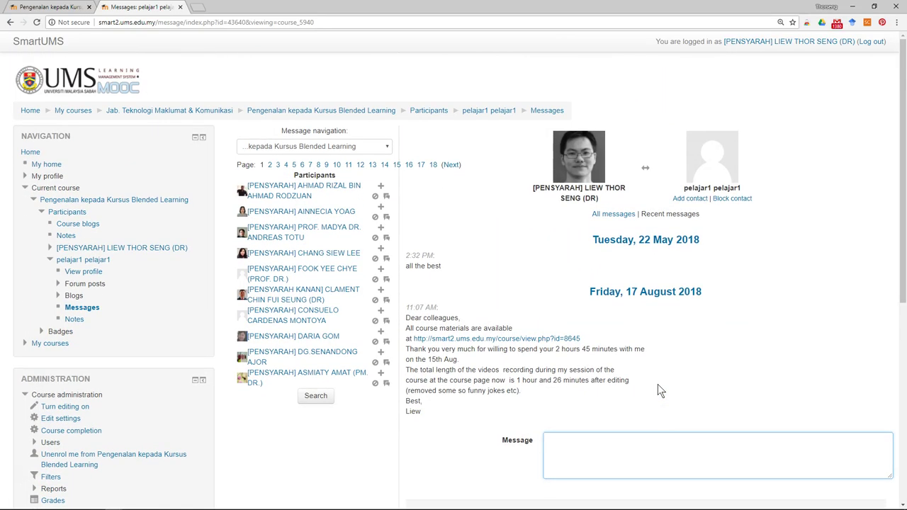
pyautogui.scroll(-3, 657, 386)
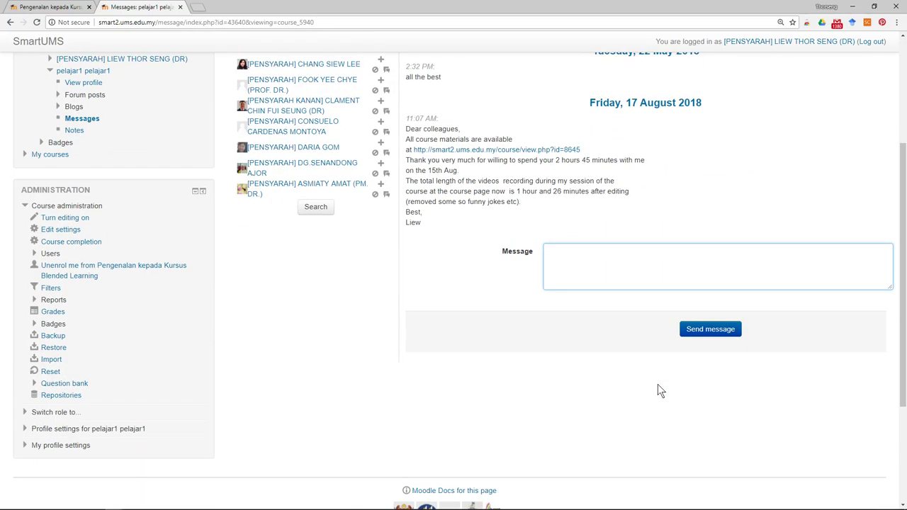